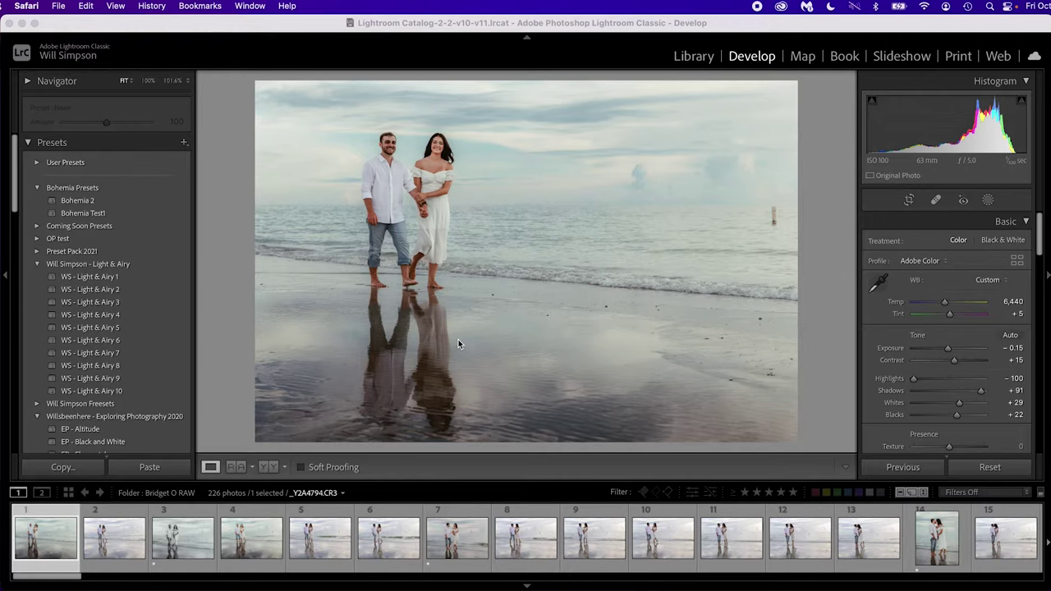
In the Library module, turn on Photo > Auto Advance.
left_click(705, 60)
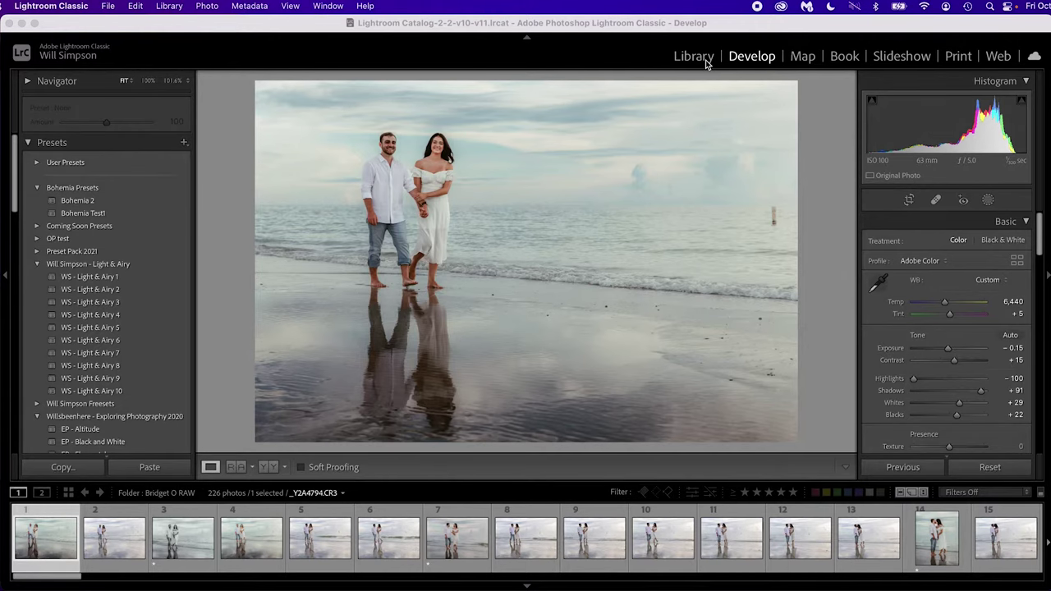
left_click(697, 59)
left_click(197, 6)
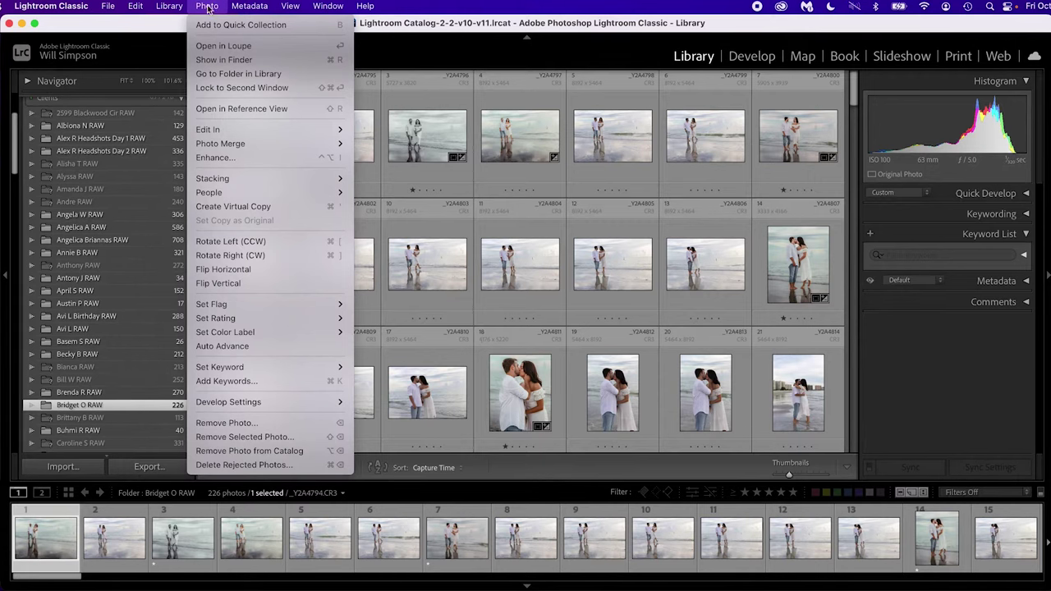
left_click(259, 347)
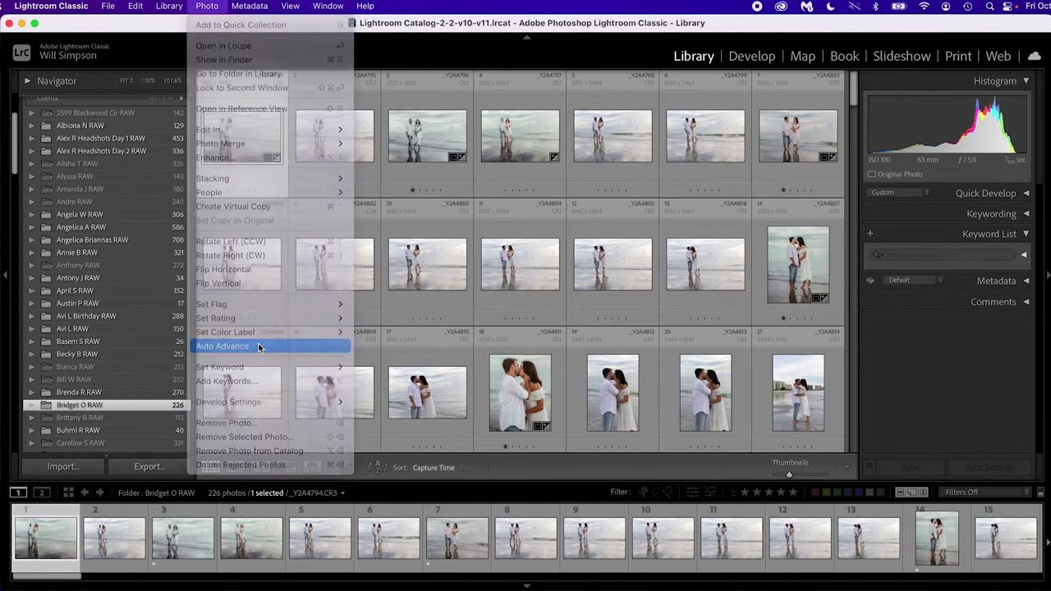
Confirm the Auto Advance checkmark in the Photo menu and return to the Develop module.
left_click(756, 56)
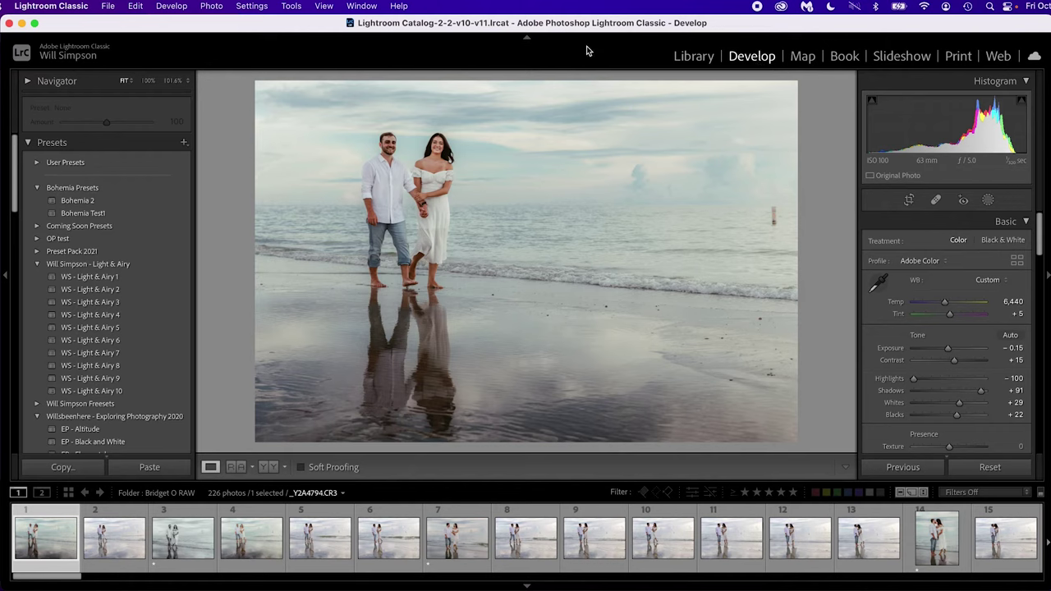
left_click(212, 5)
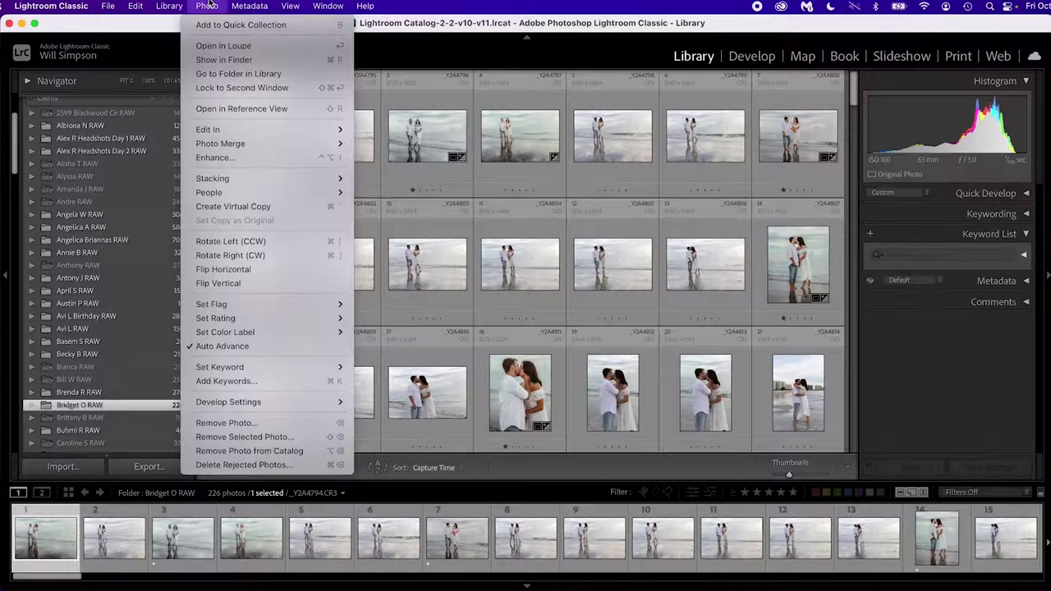
left_click(271, 347)
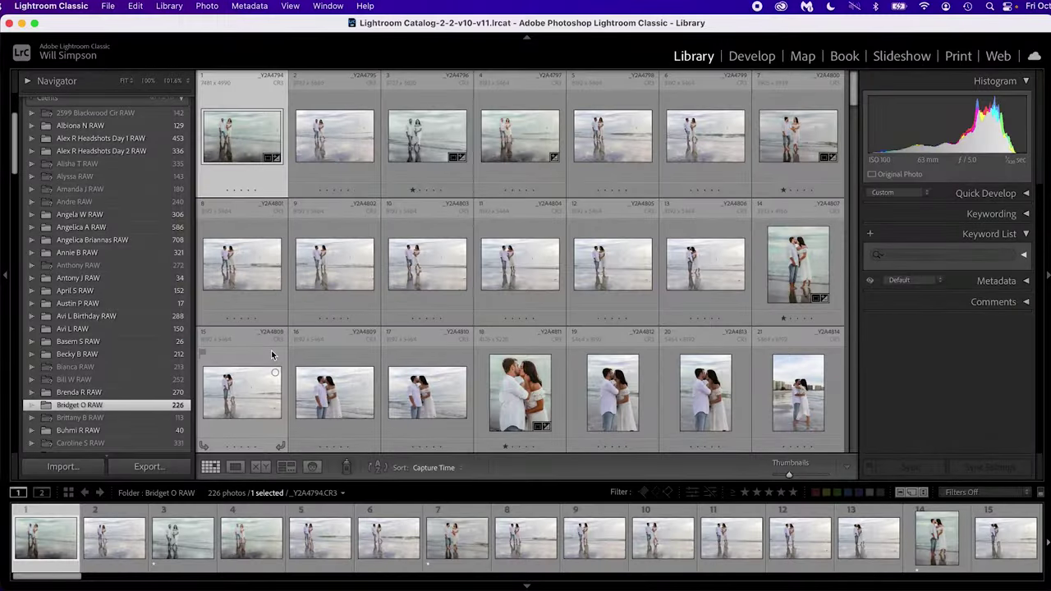
left_click(746, 57)
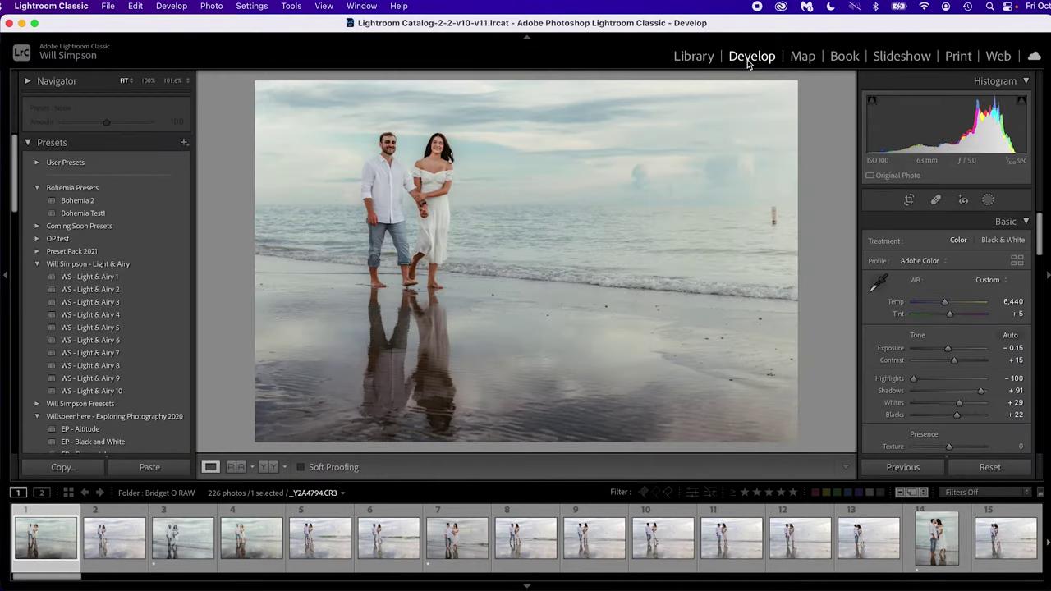
Rate the first beach photo two stars, toggling Caps Lock auto-advance on and off.
key("Caps_Lock")
key("Caps_Lock")
key("1")
key("Caps_Lock")
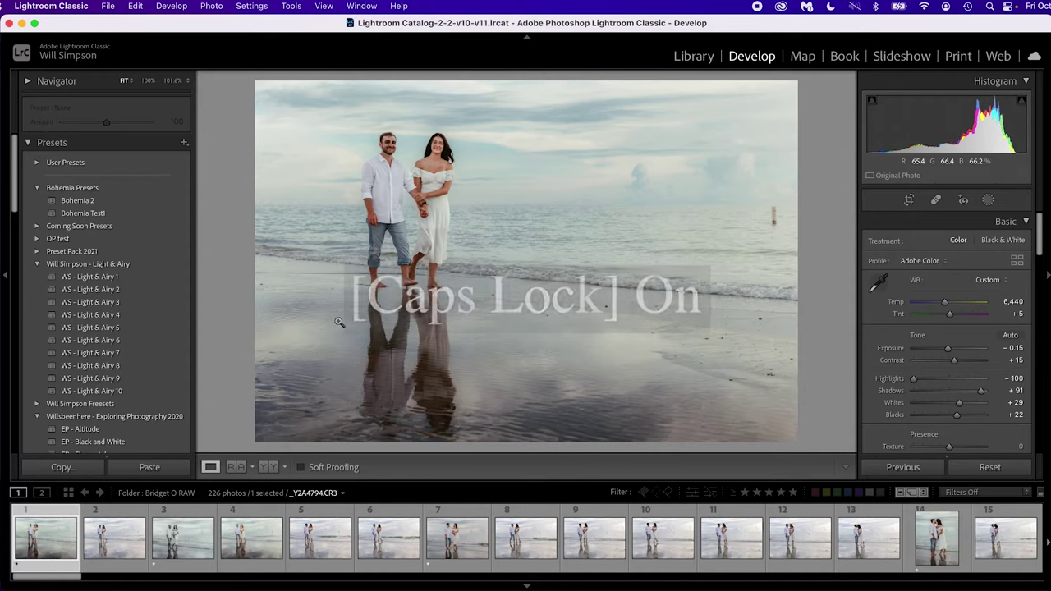
key("2")
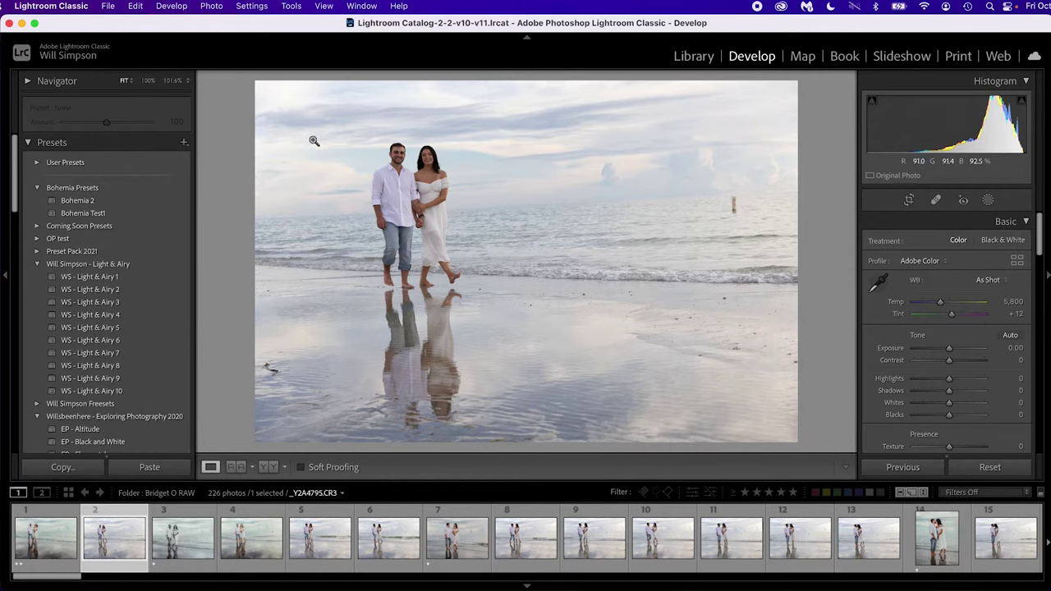
left_click(411, 155)
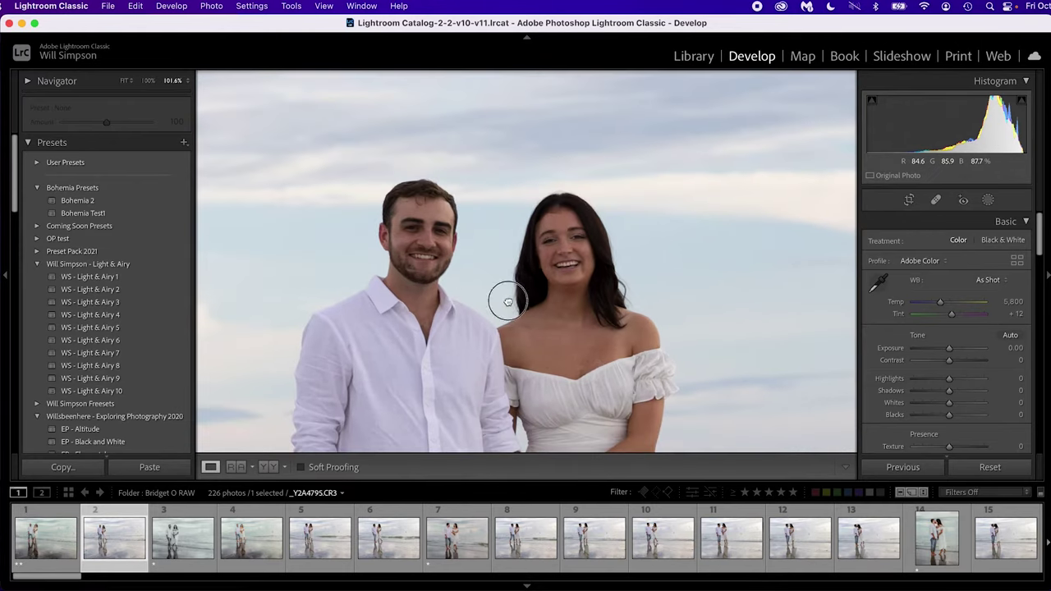
left_click(509, 305)
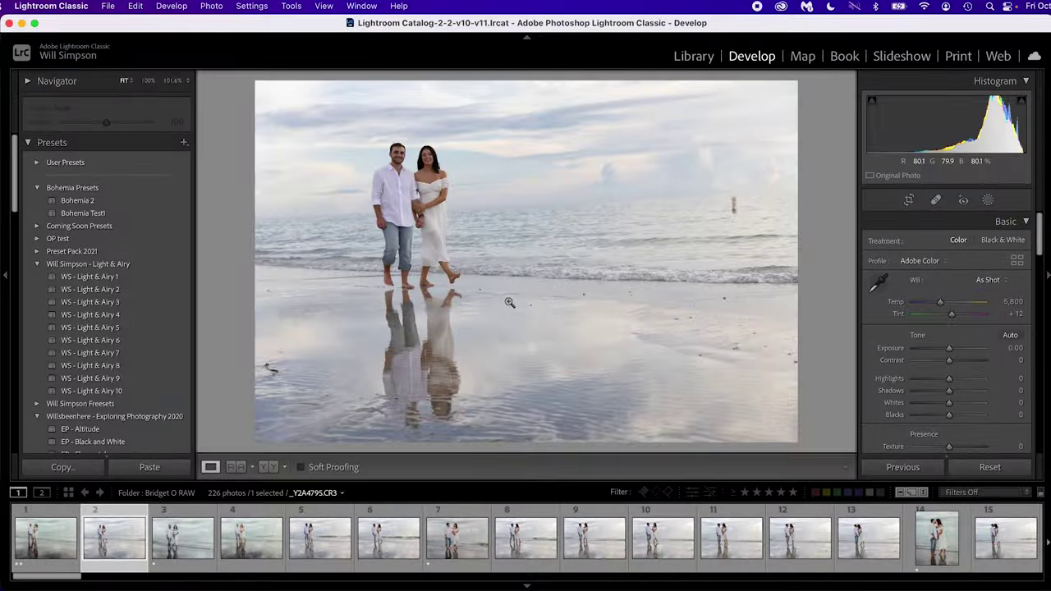
key("super+plus")
key("super+plus")
key("super+plus")
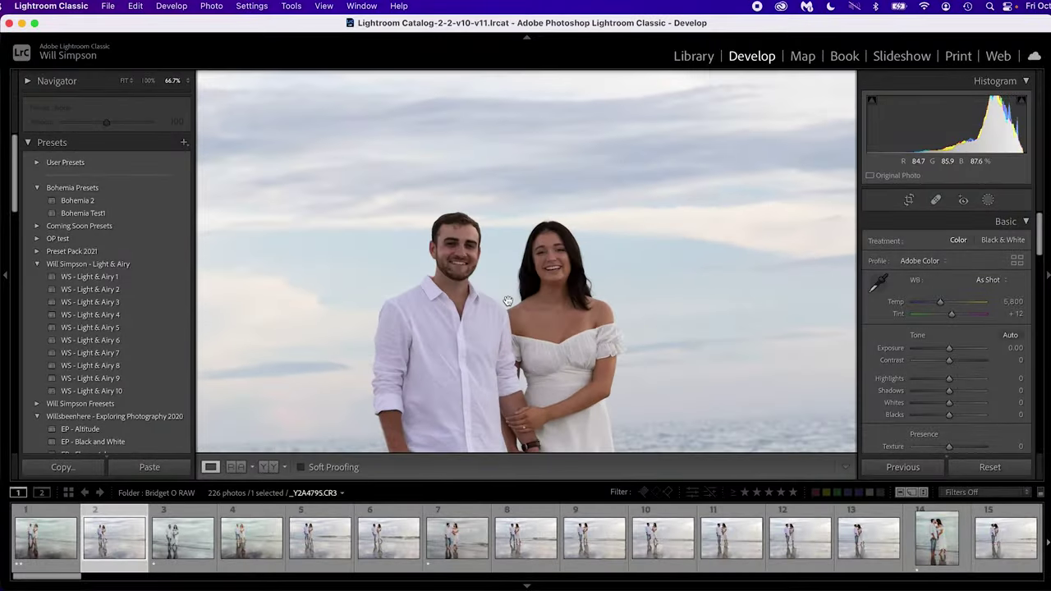
key("super+minus")
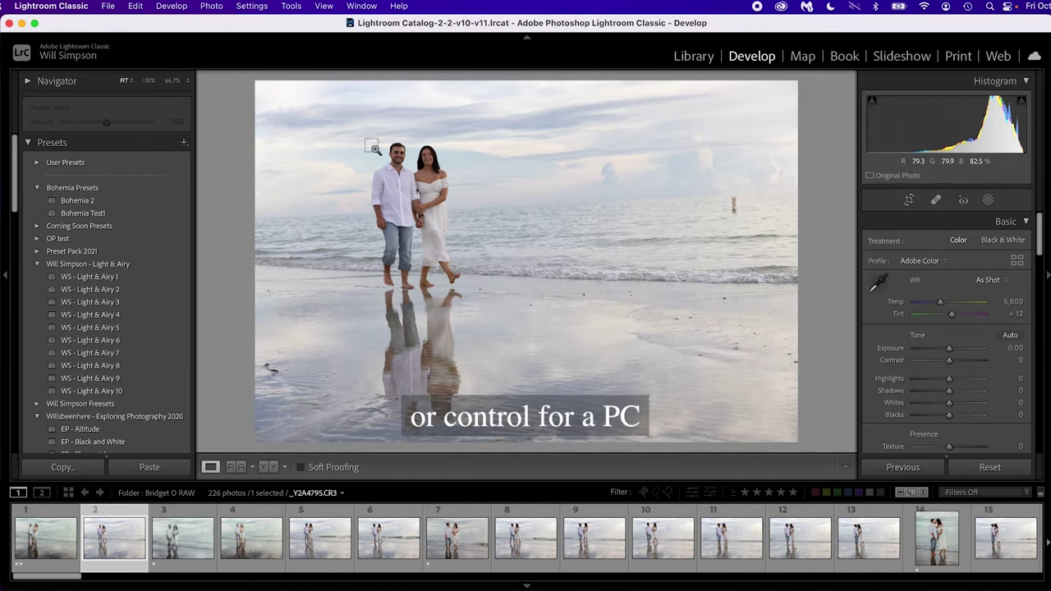
left_click_drag(355, 133, 474, 206)
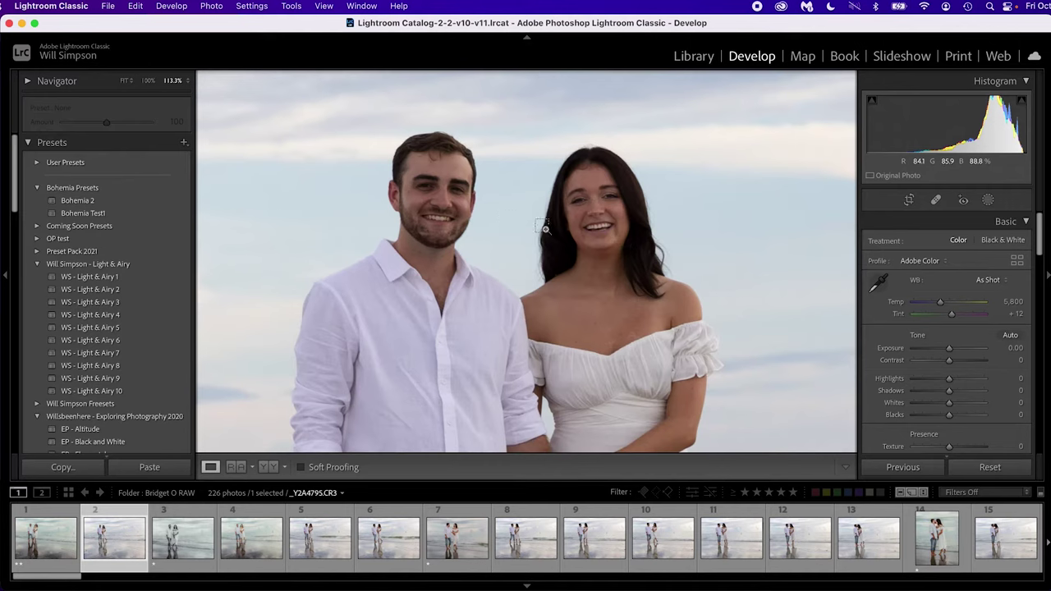
left_click(646, 341)
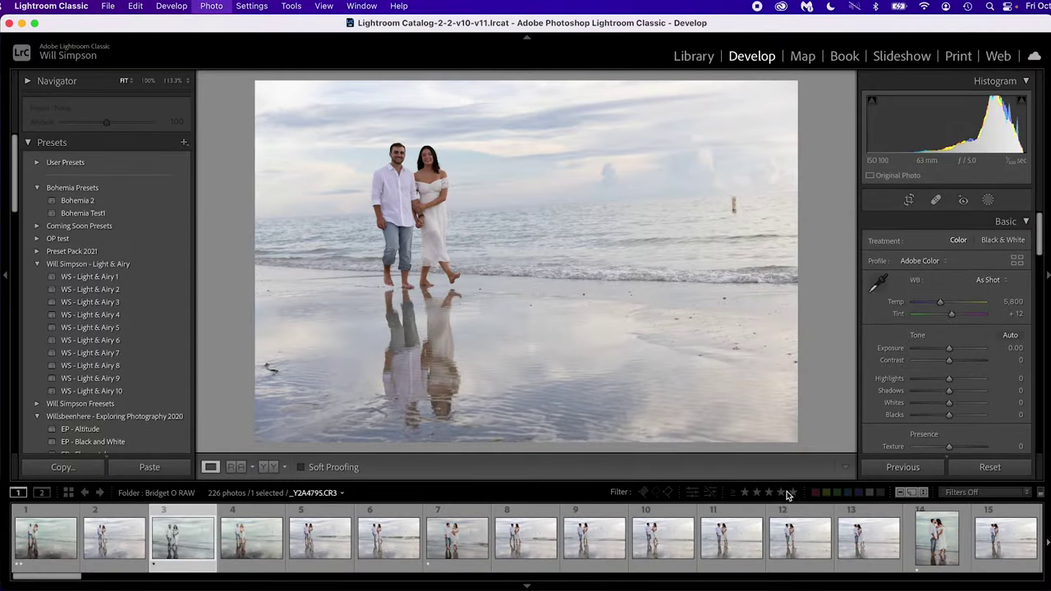
Give the second photo a green label and a three-star rating.
key("8")
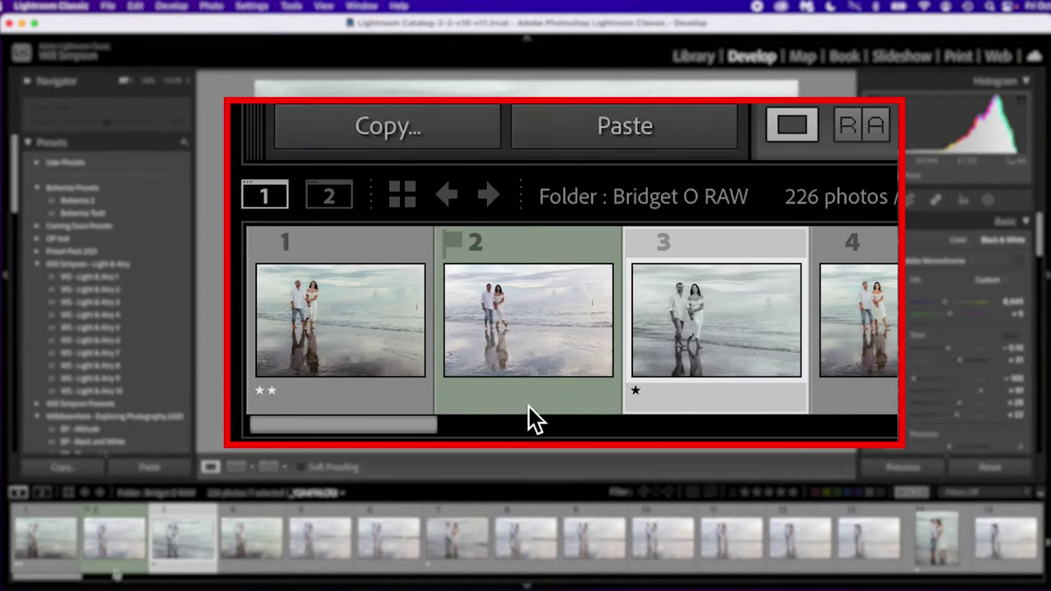
left_click(546, 246)
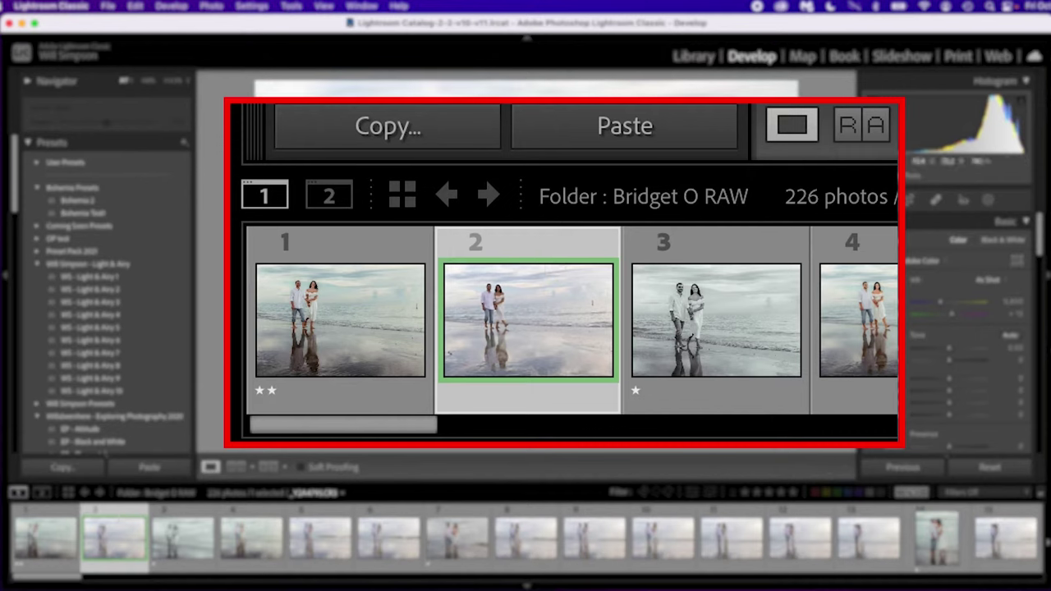
key("3")
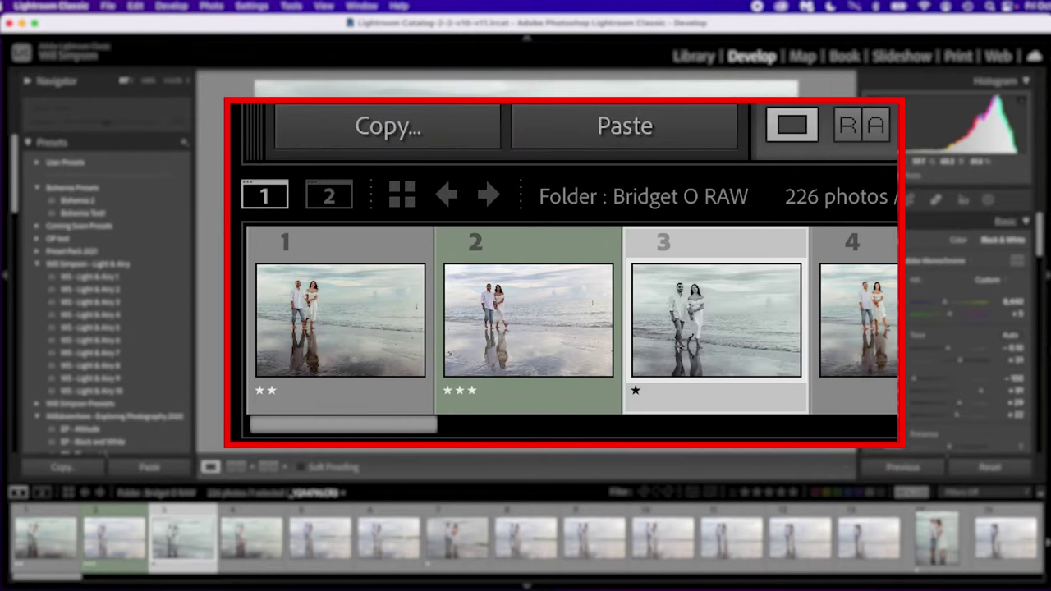
Reselect the second beach photo, _Y2A4795.CR3, and reapply its green colour label.
key("Left")
key("Left")
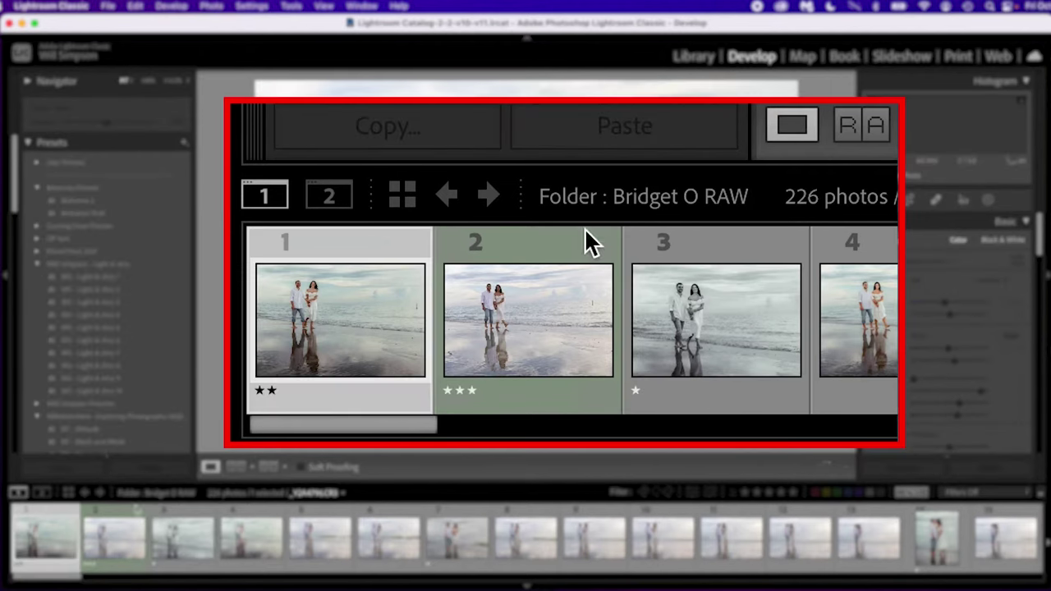
left_click(551, 299)
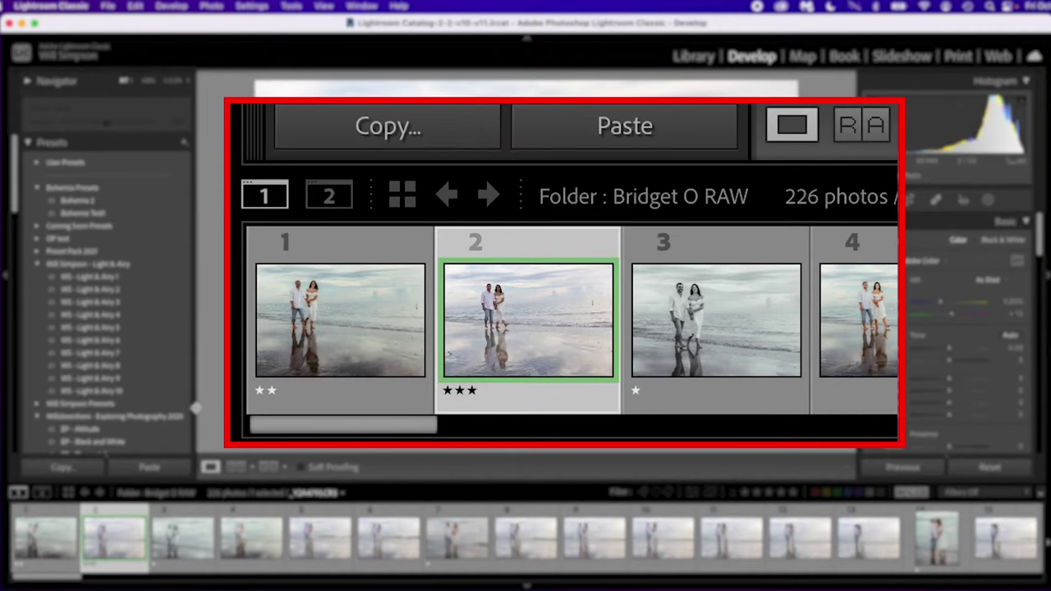
key("8")
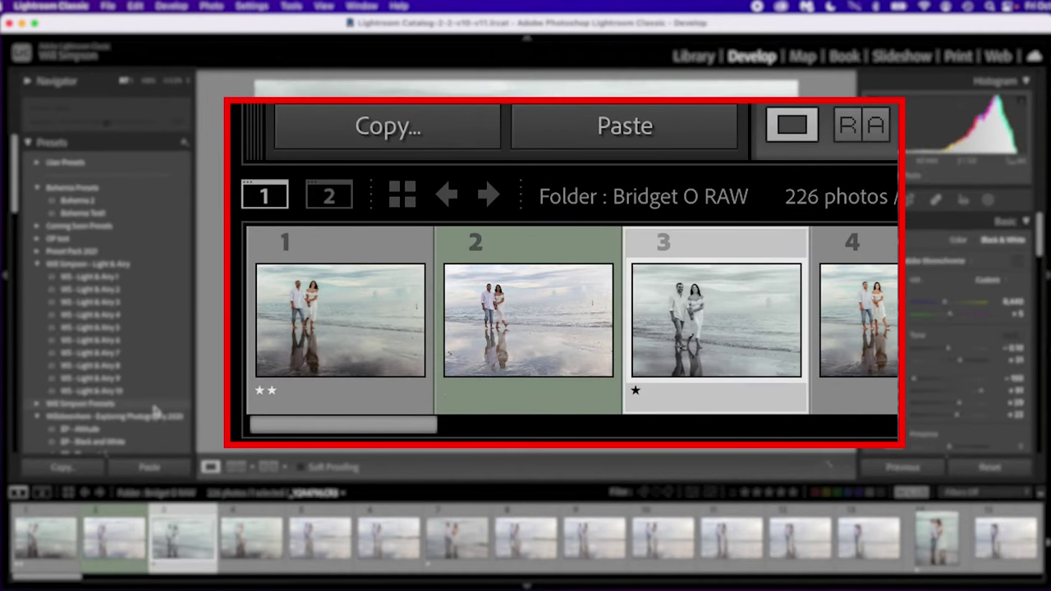
left_click(532, 343)
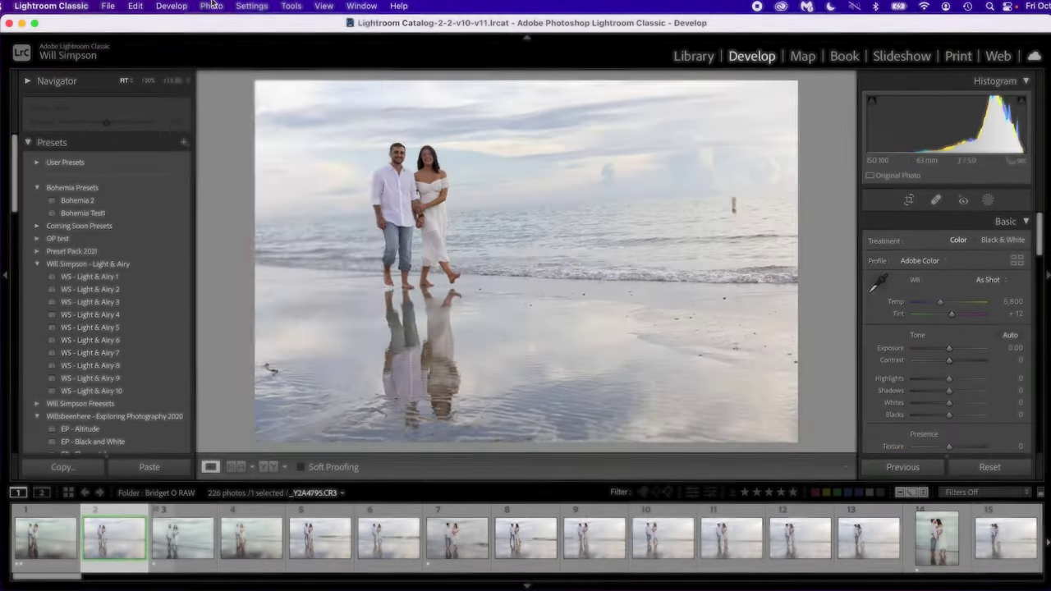
left_click(211, 5)
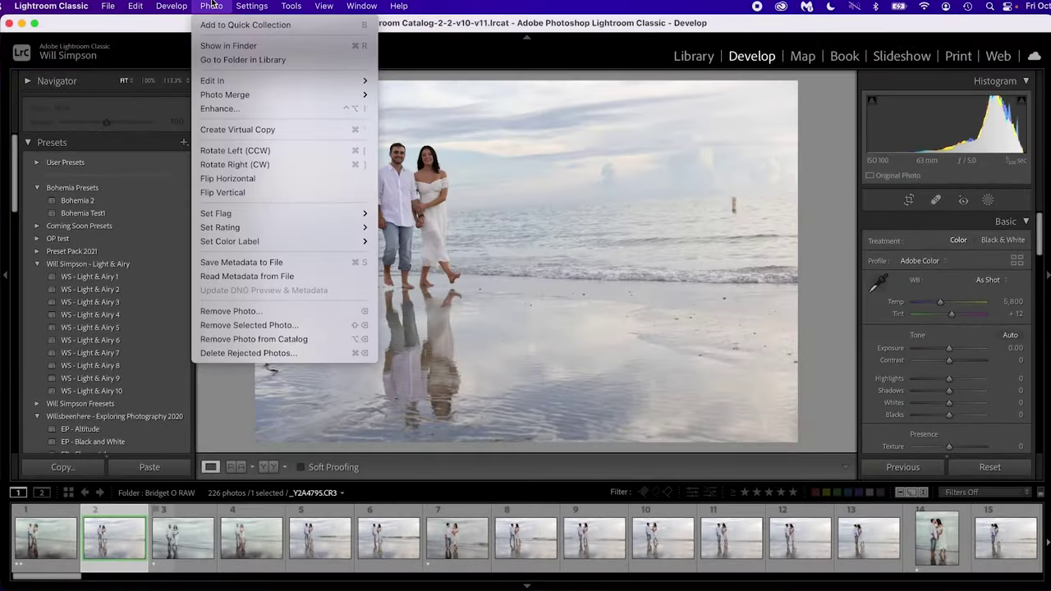
Set the second photo's colour label to None through Photo > Set Color Label.
mouse_move(234, 240)
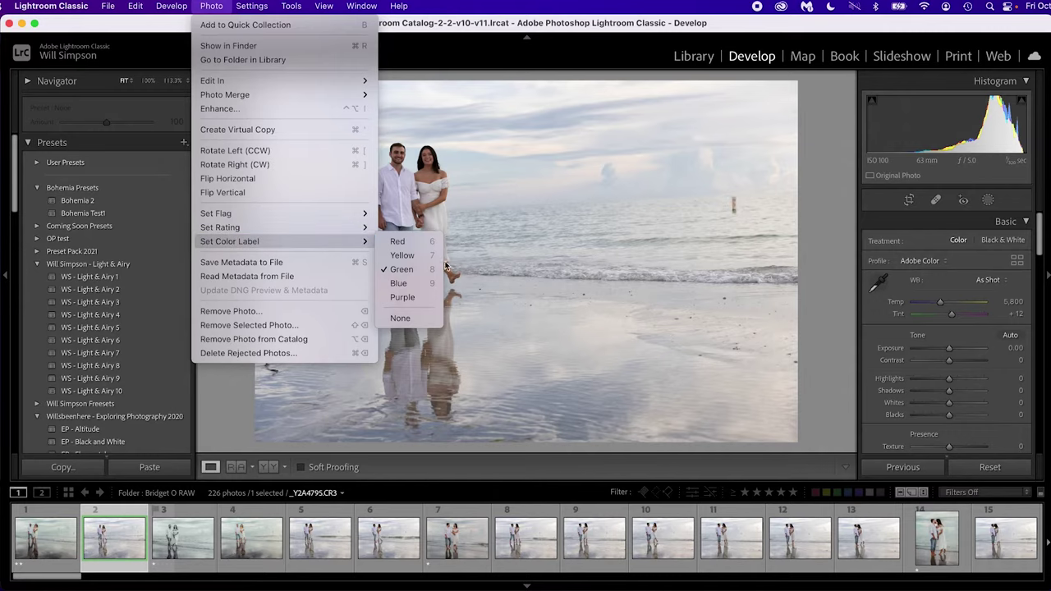
left_click(406, 318)
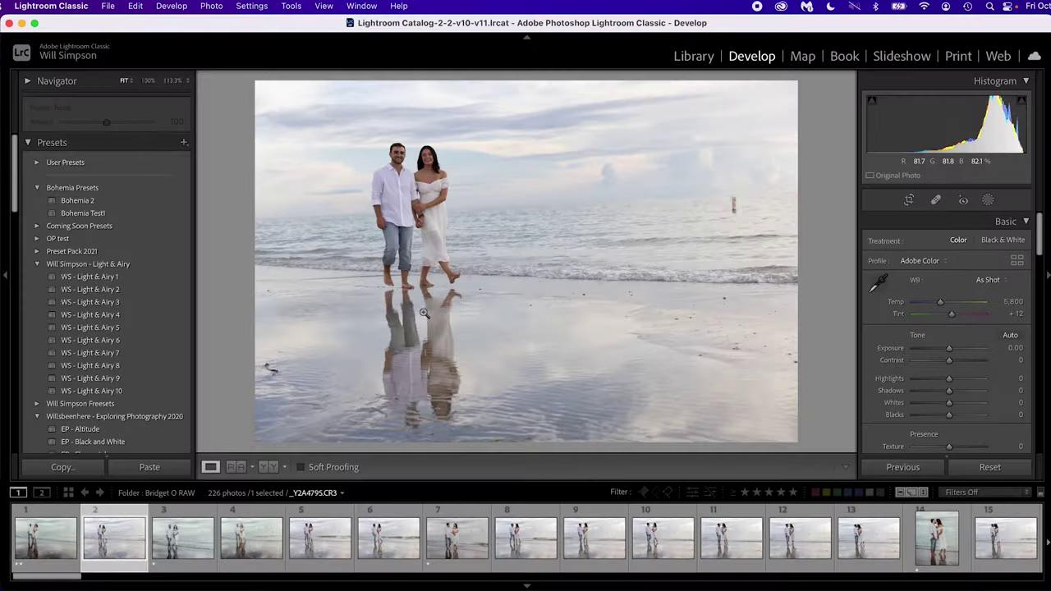
Starting from photo 1, give the keeper photos a one-star rating.
key("Left")
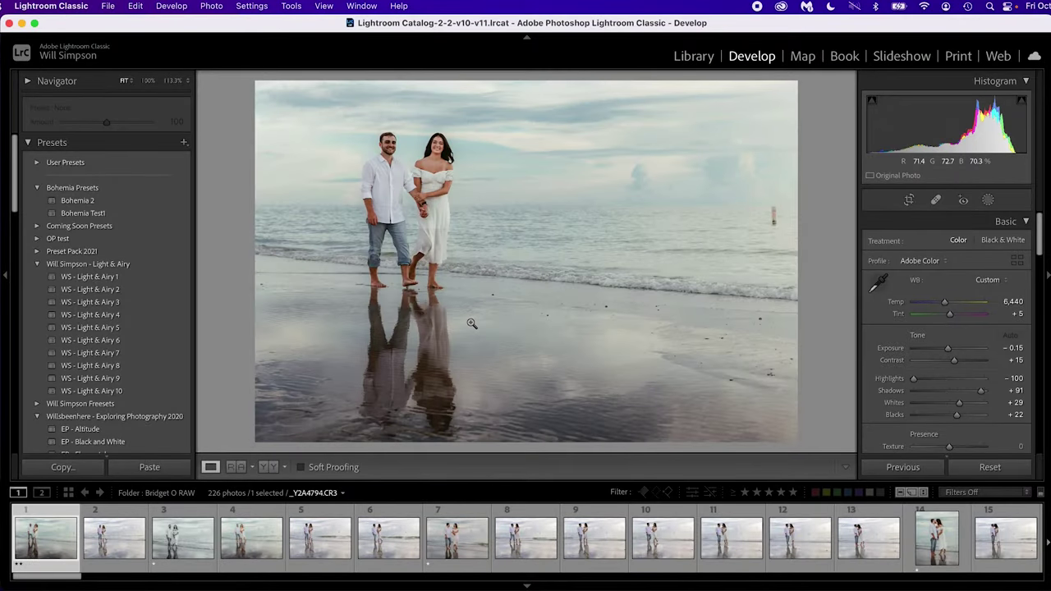
key("1")
key("1")
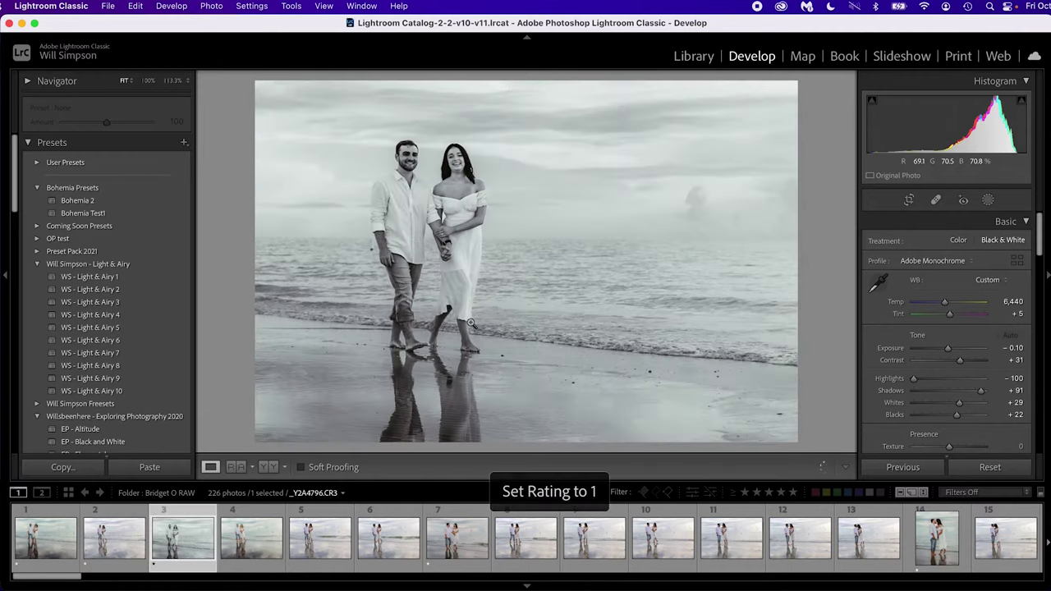
key("1")
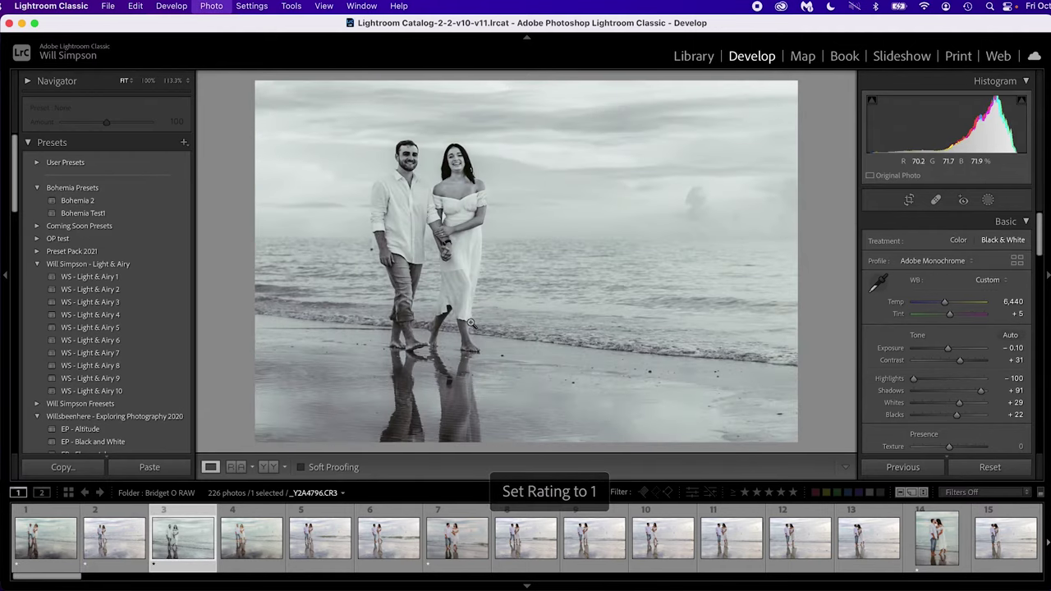
key("1")
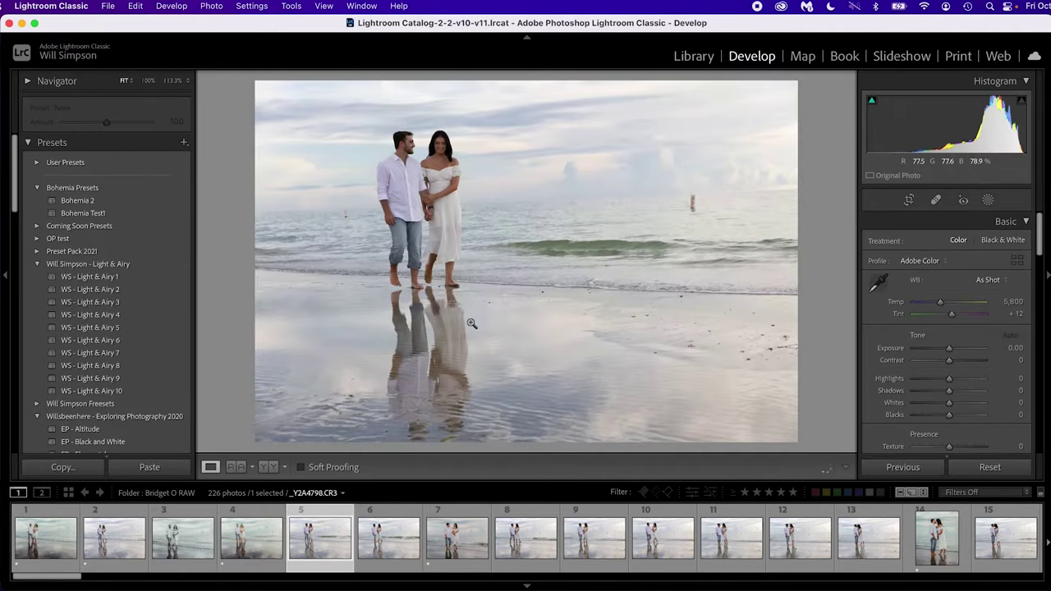
Set the following rejects to zero stars, moving ahead to _Y2A4803.CR3.
key("0")
key("Right")
key("Right")
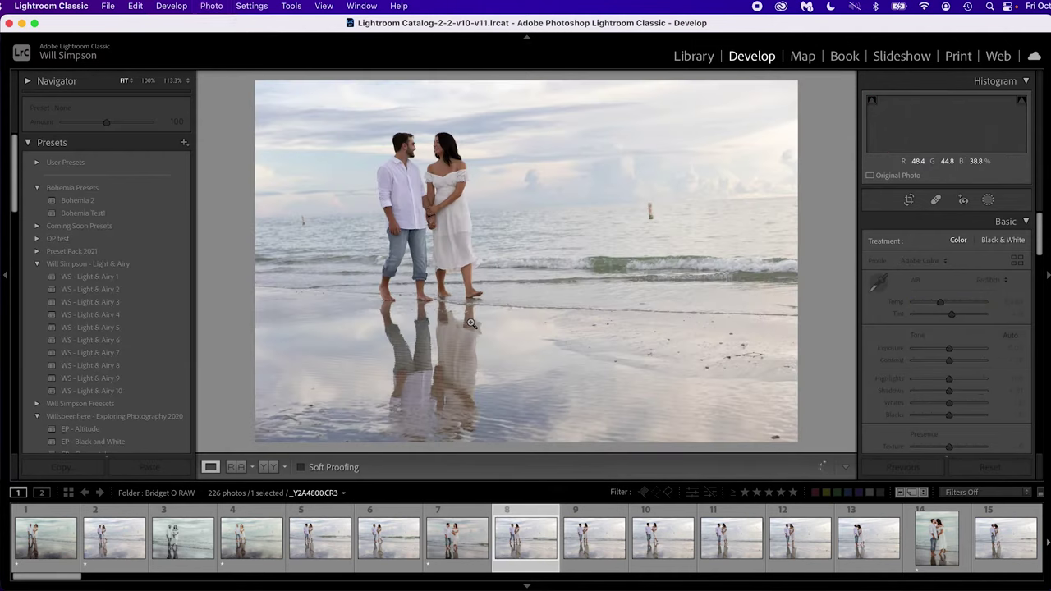
key("0")
key("Right")
key("Right")
key("Right")
key("Right")
key("Right")
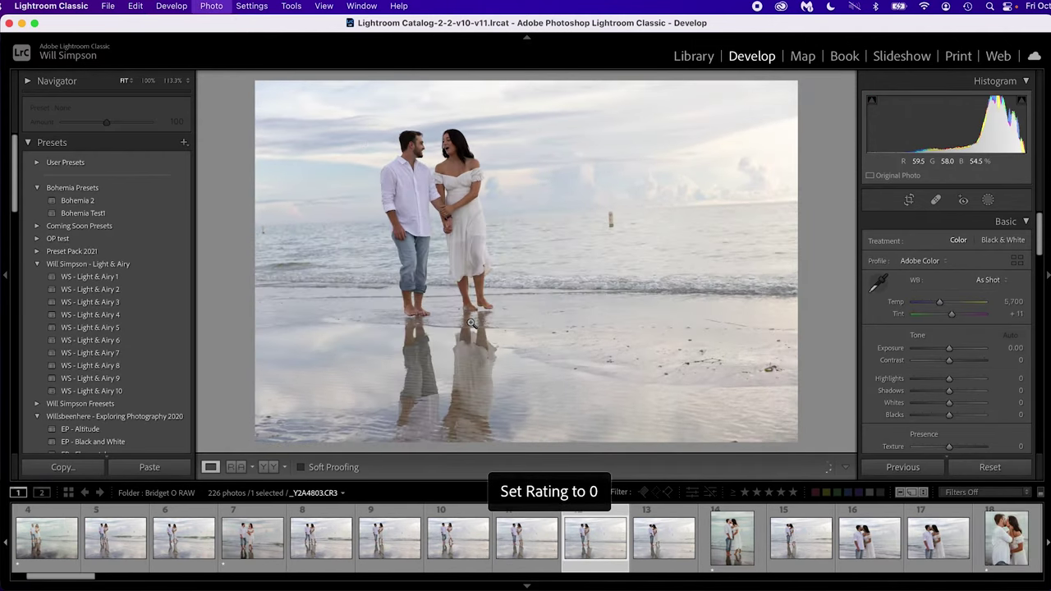
key("Right")
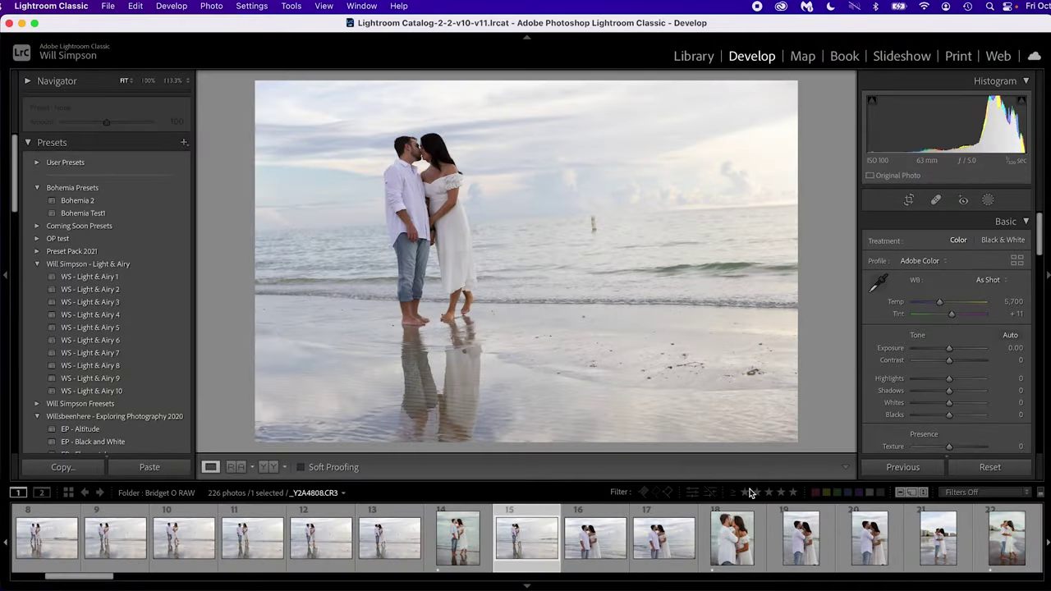
Filter the filmstrip to rating greater than or equal to one star, showing 60 of 226 photos.
left_click(733, 493)
left_click(733, 502)
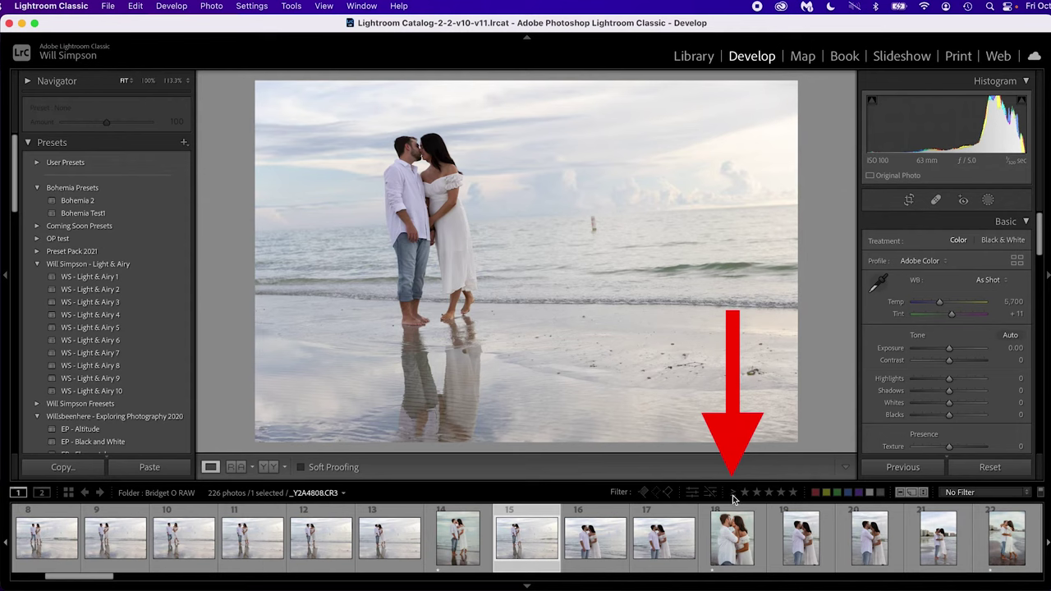
left_click(733, 493)
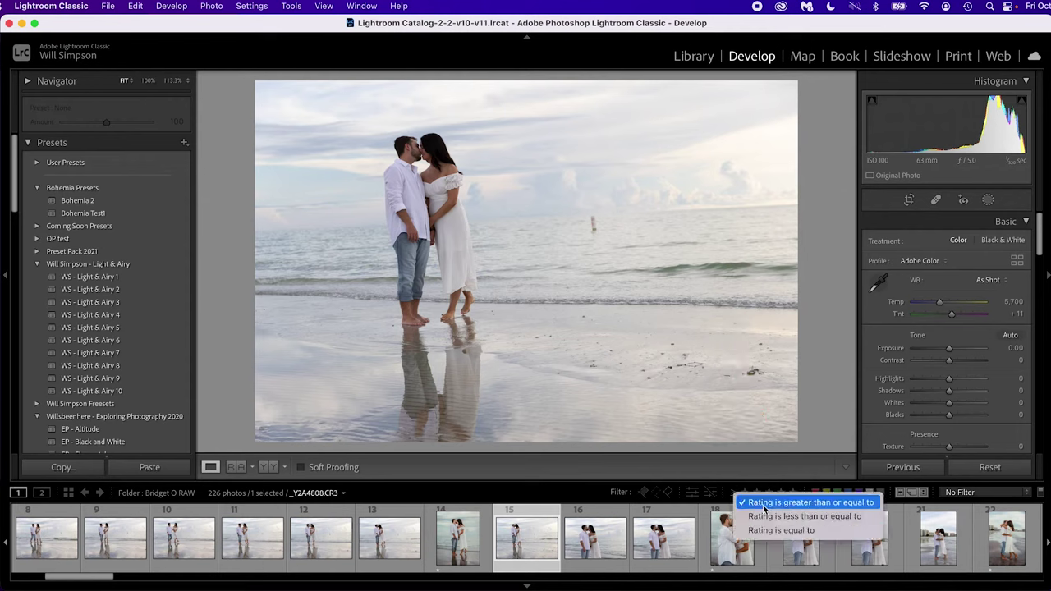
left_click(818, 508)
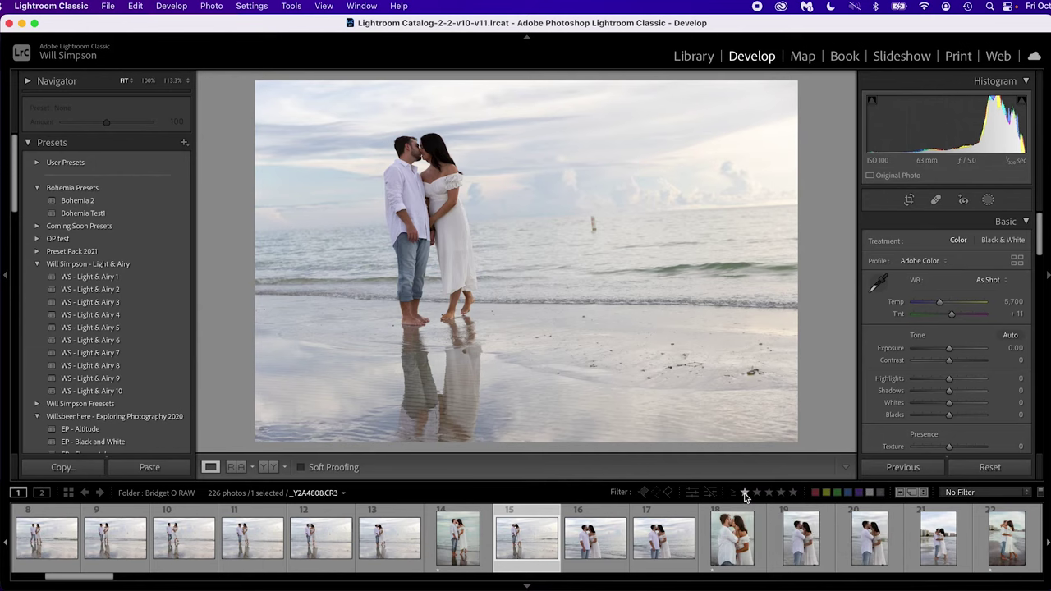
left_click(744, 494)
left_click_drag(116, 578, 870, 587)
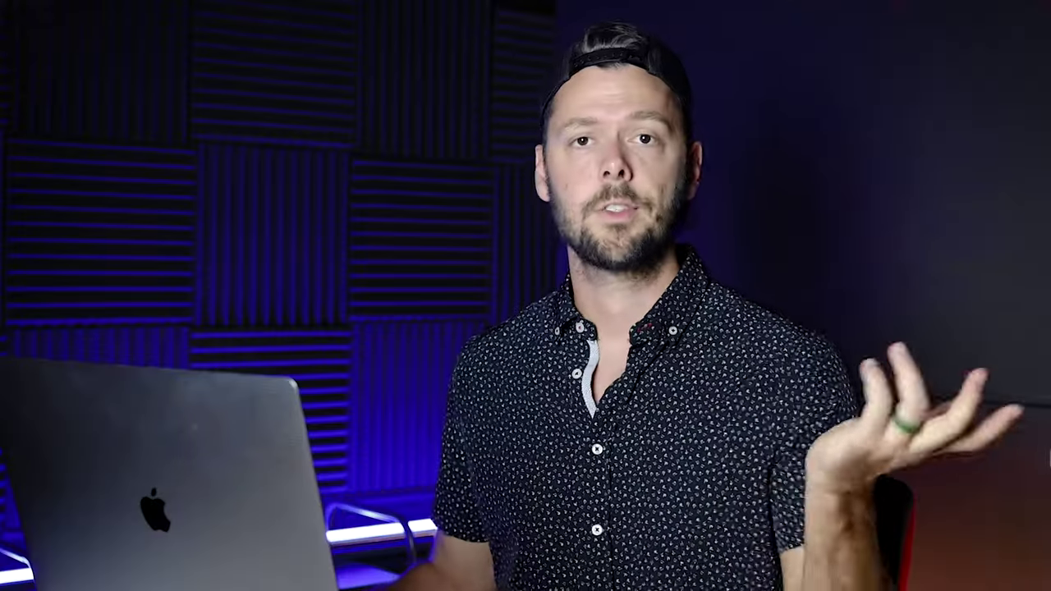